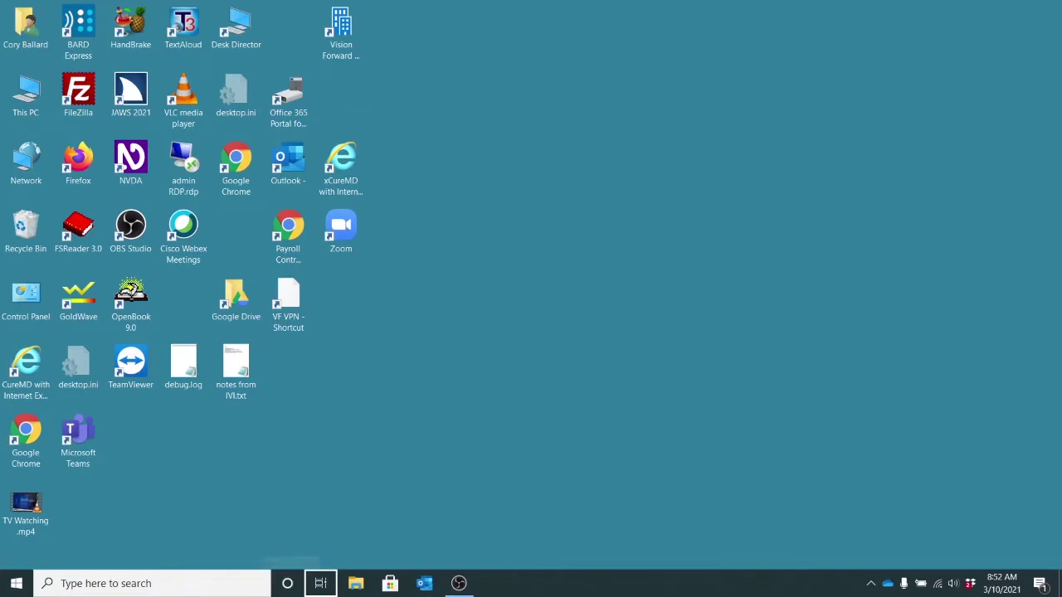
# Step: Look through the pinned and running items on the taskbar, from Task View to OBS and back to File Explorer
pyautogui.press('Right')
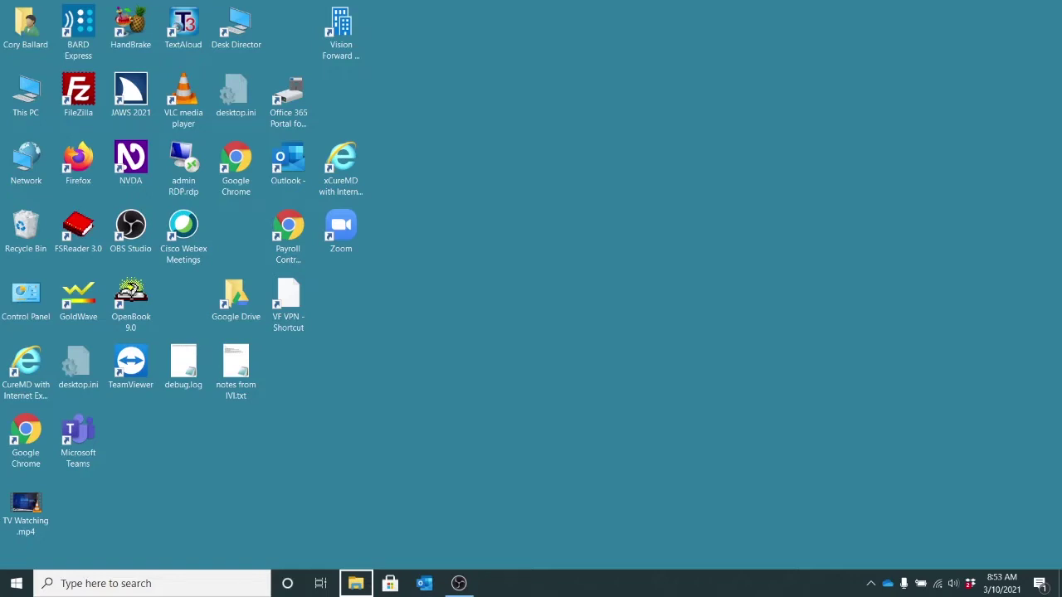
pyautogui.press('super+d')
pyautogui.press('Right')
pyautogui.press('Right')
pyautogui.press('Right')
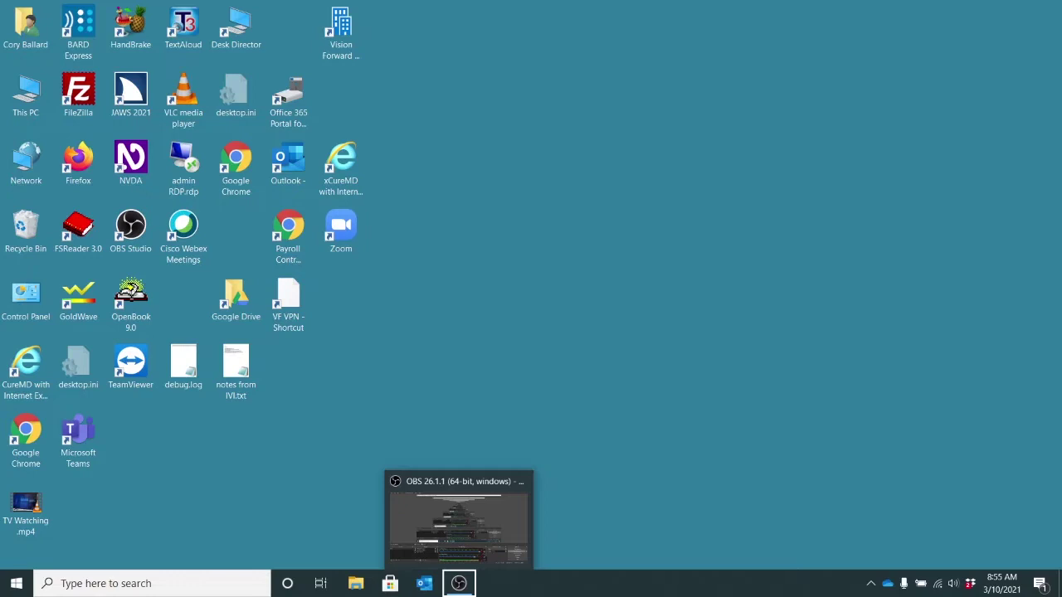
pyautogui.press('Left')
pyautogui.press('Left')
pyautogui.press('Left')
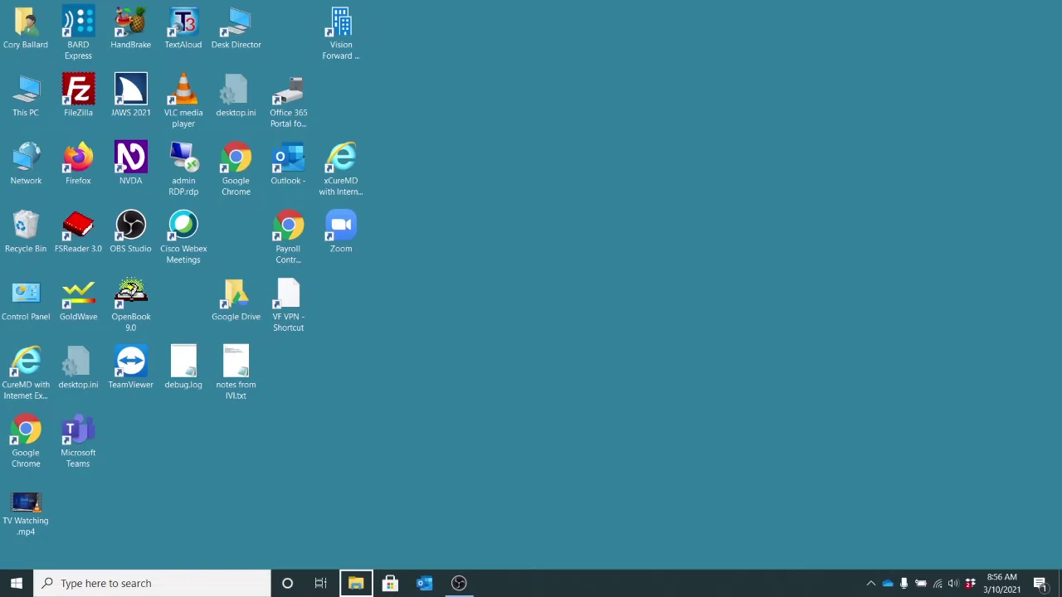
# Step: Unpin Microsoft Store from the taskbar and go through the remaining taskbar items
pyautogui.press('Right')
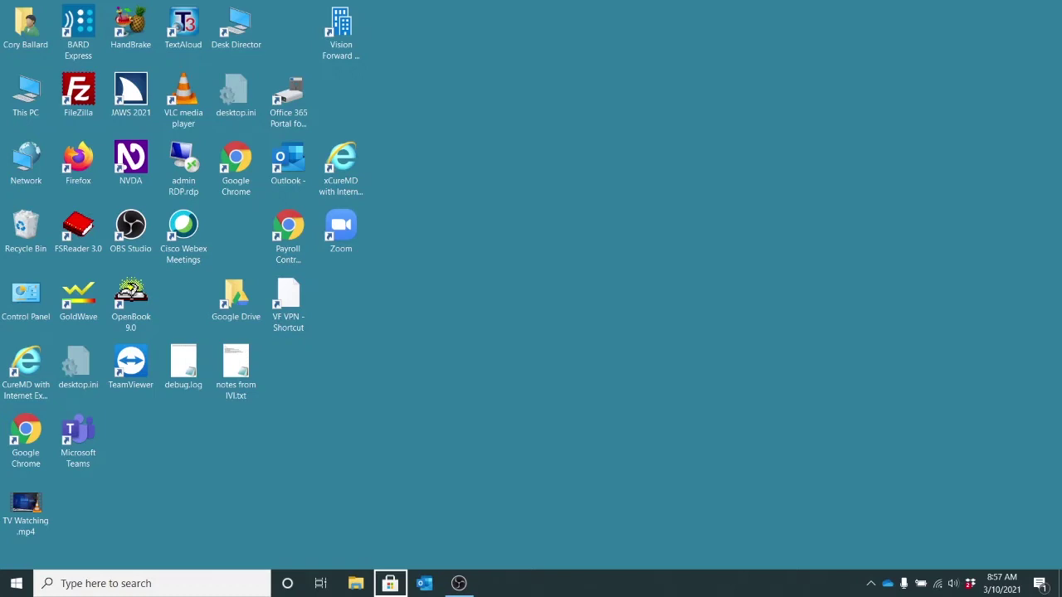
pyautogui.hotkey('shift', 'F10')
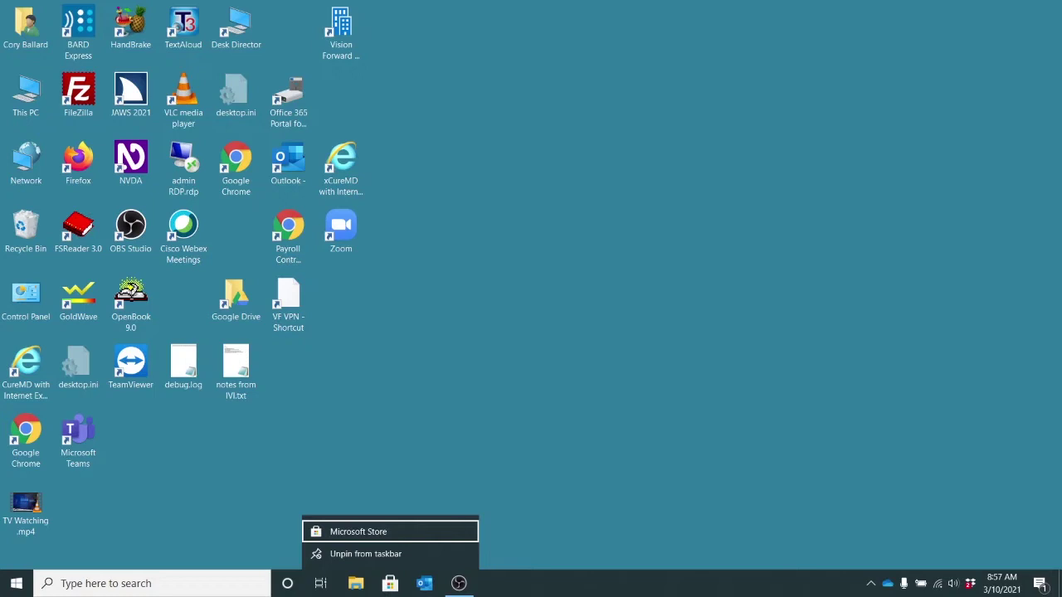
pyautogui.press('Down')
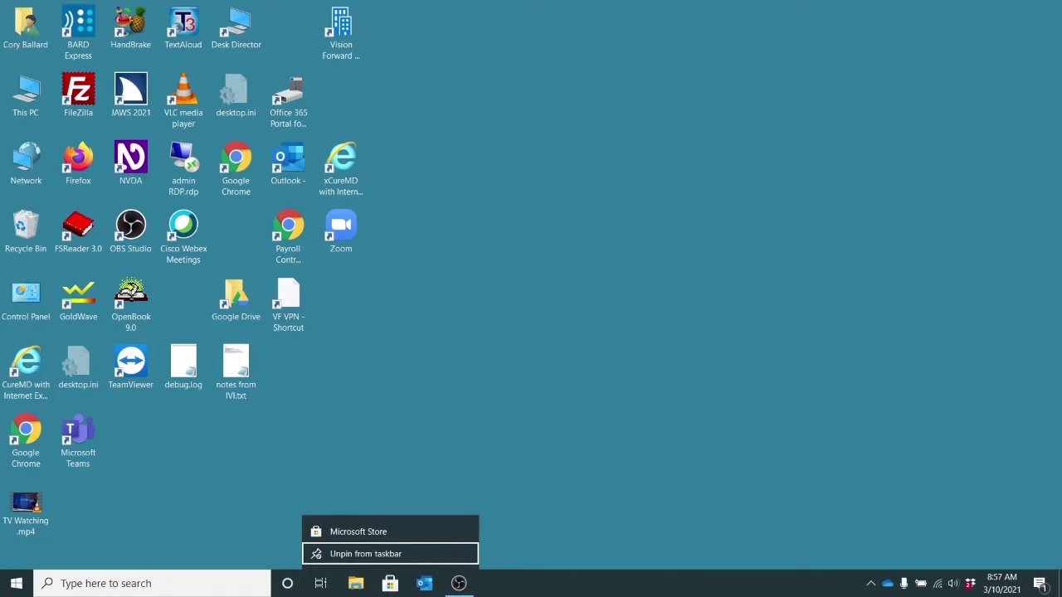
pyautogui.press('Return')
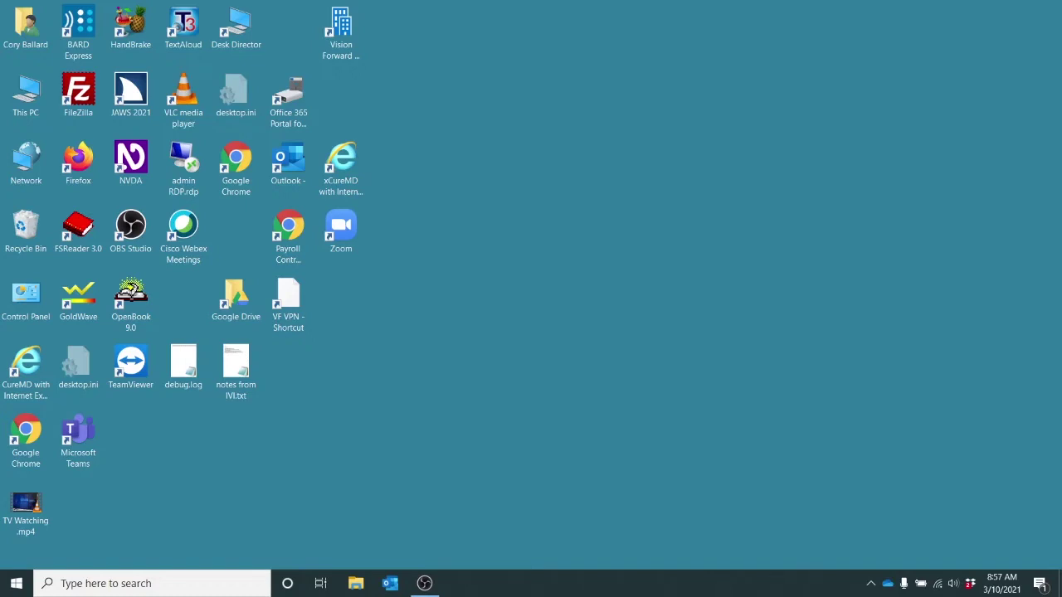
pyautogui.press('super+t')
pyautogui.press('Right')
pyautogui.press('Right')
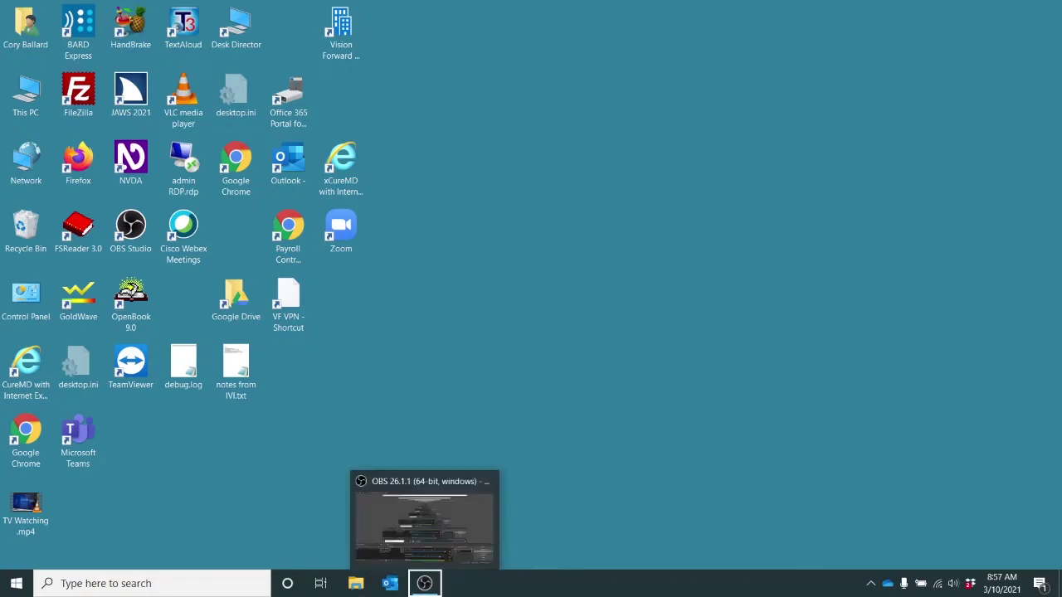
pyautogui.press('Right')
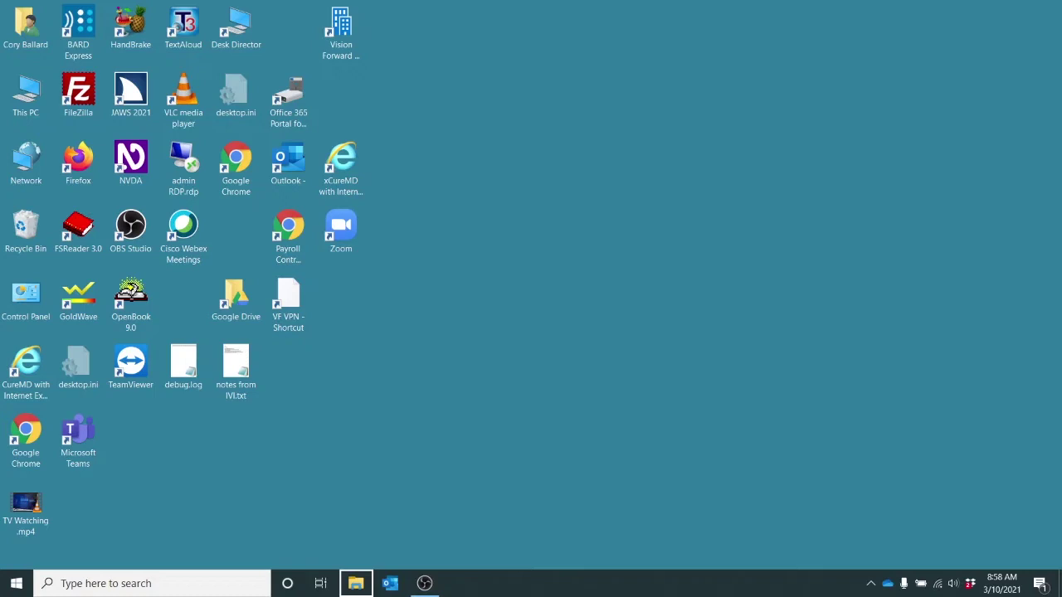
# Step: Find Google Chrome by searching for "chr" and pin it to the taskbar
pyautogui.press('super')
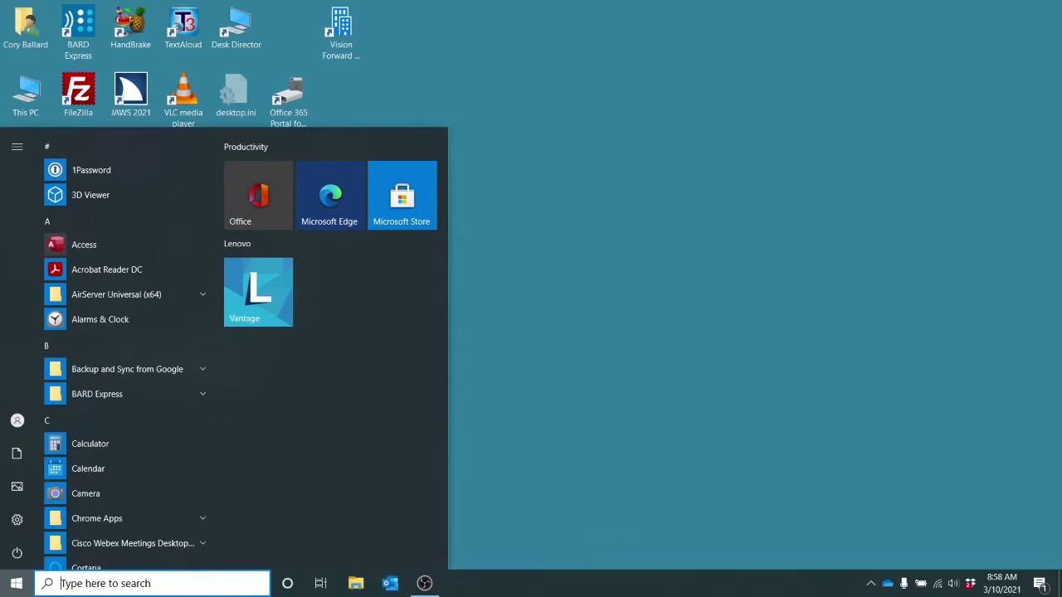
pyautogui.write('chr')
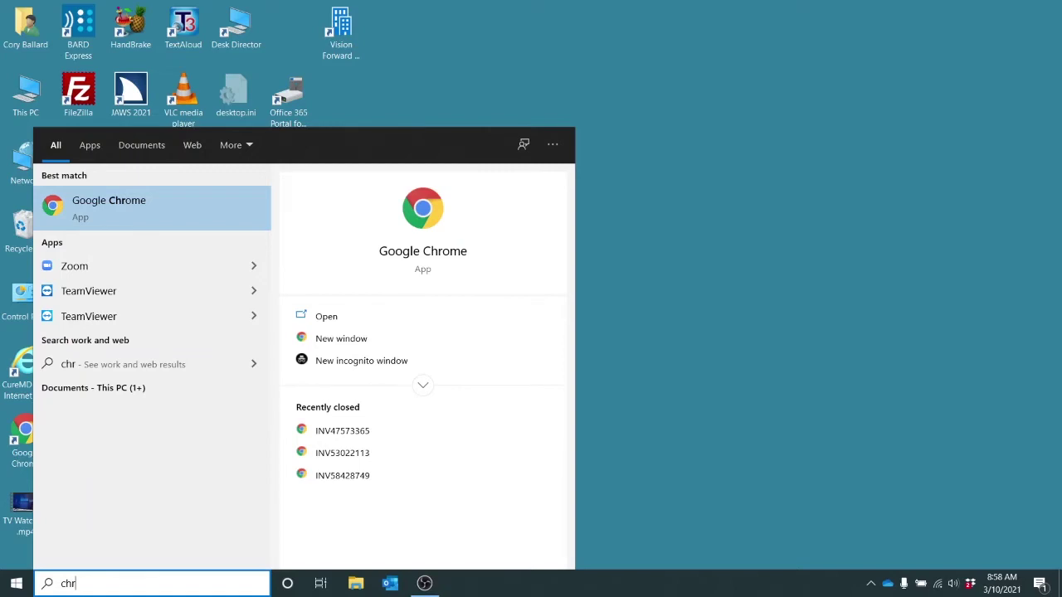
pyautogui.hotkey('shift', 'F10')
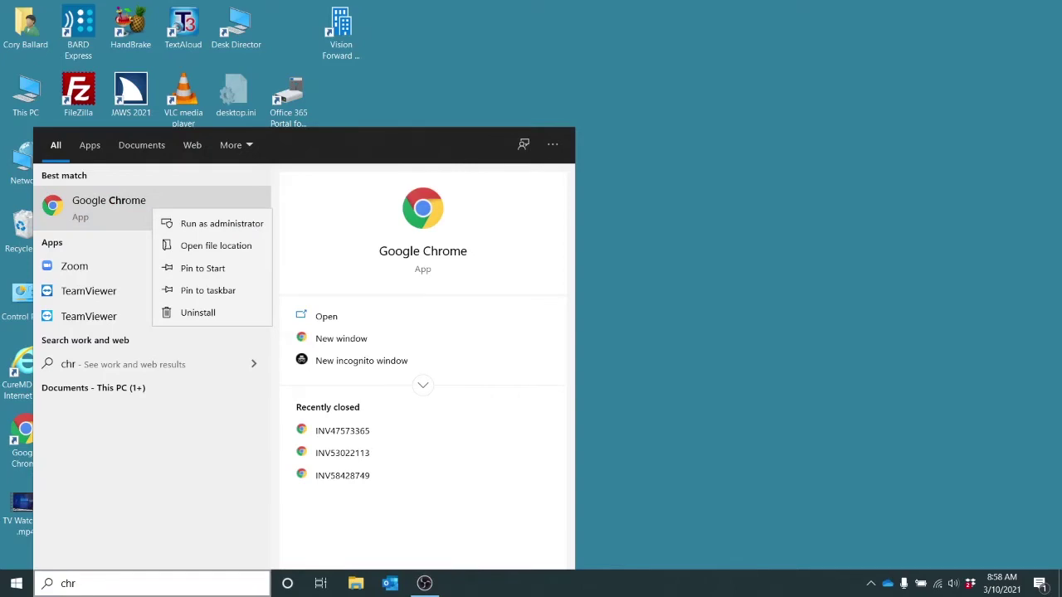
pyautogui.press('Down')
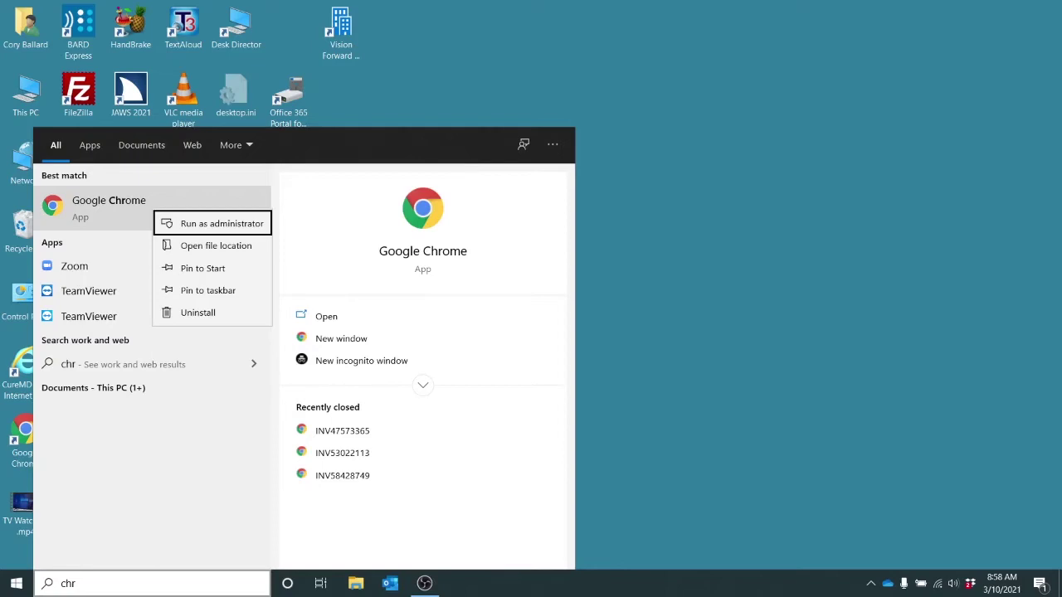
pyautogui.press('Down')
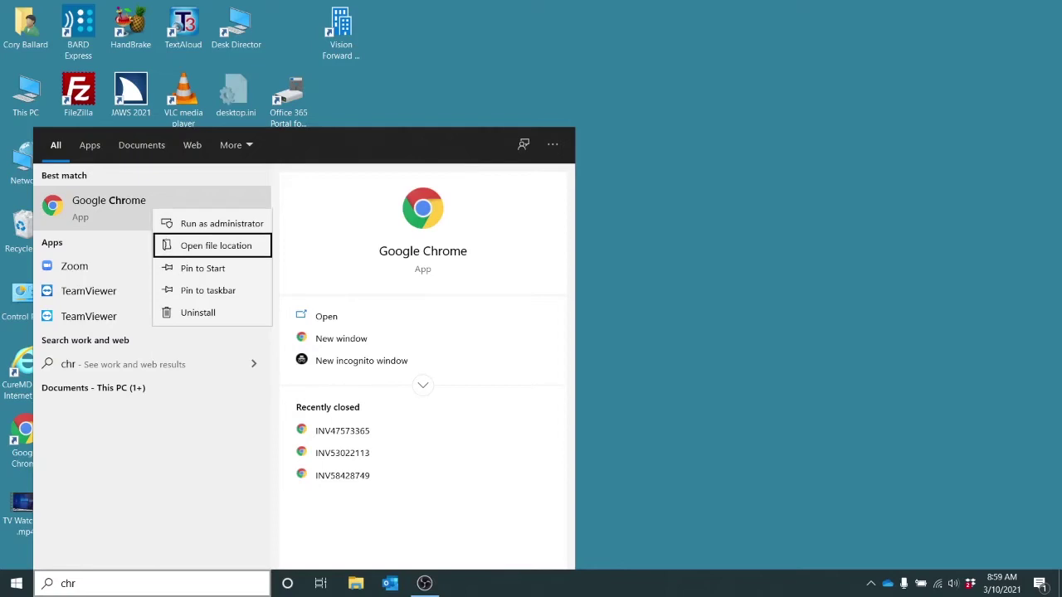
pyautogui.press('Down')
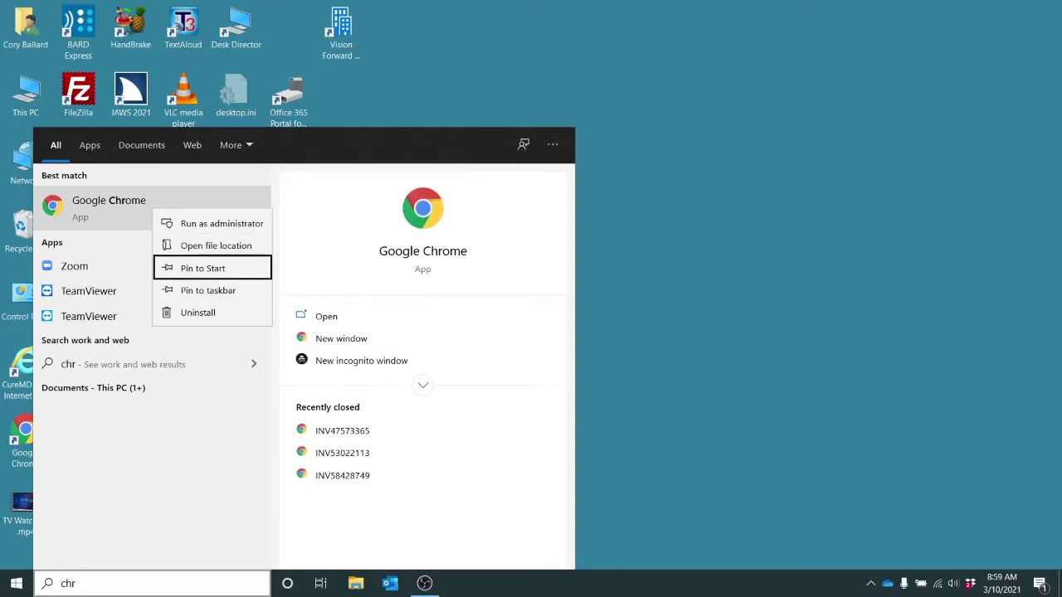
pyautogui.press('Down')
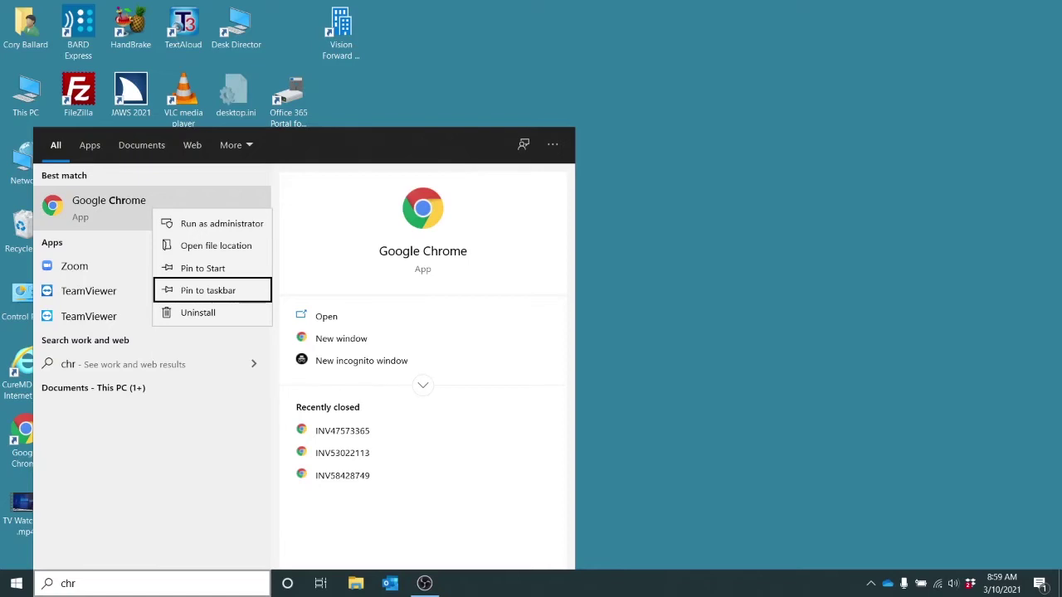
pyautogui.press('Return')
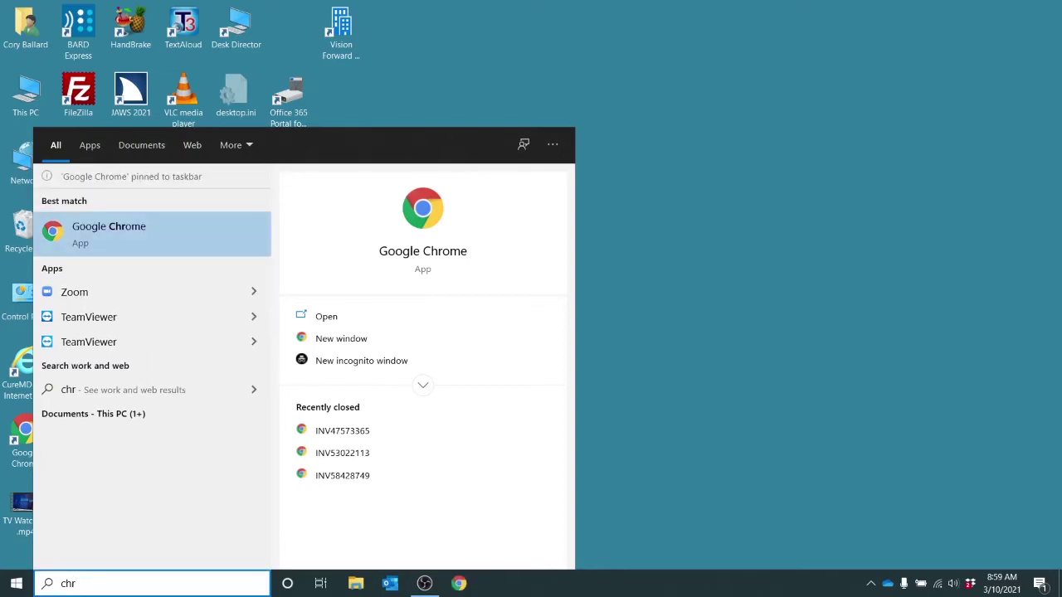
pyautogui.press('Escape')
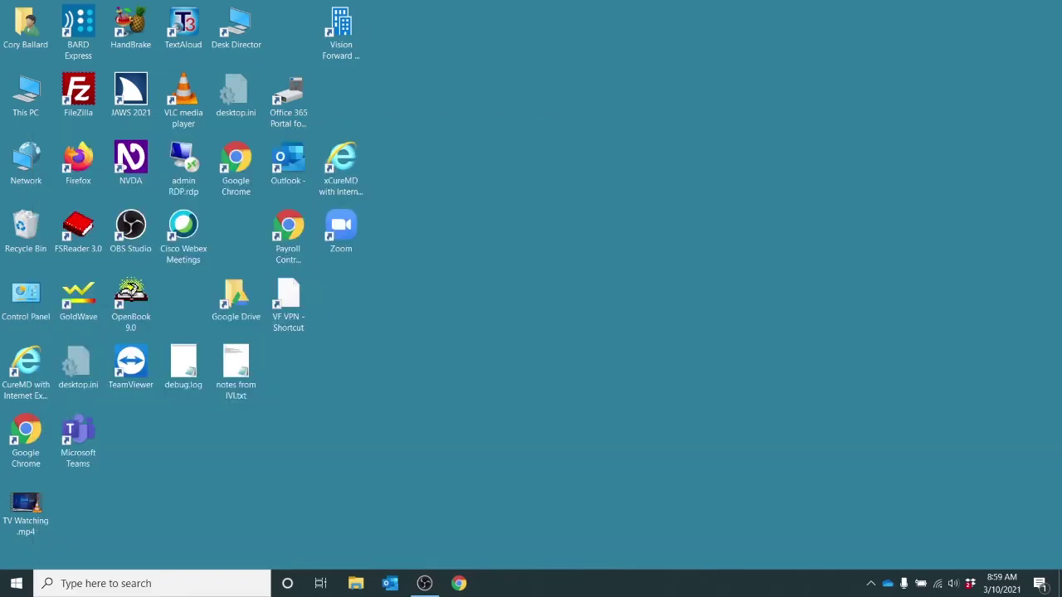
# Step: Launch Google Chrome from its taskbar shortcut and load vision-forward.org
pyautogui.press('super+t')
pyautogui.press('Right')
pyautogui.press('Right')
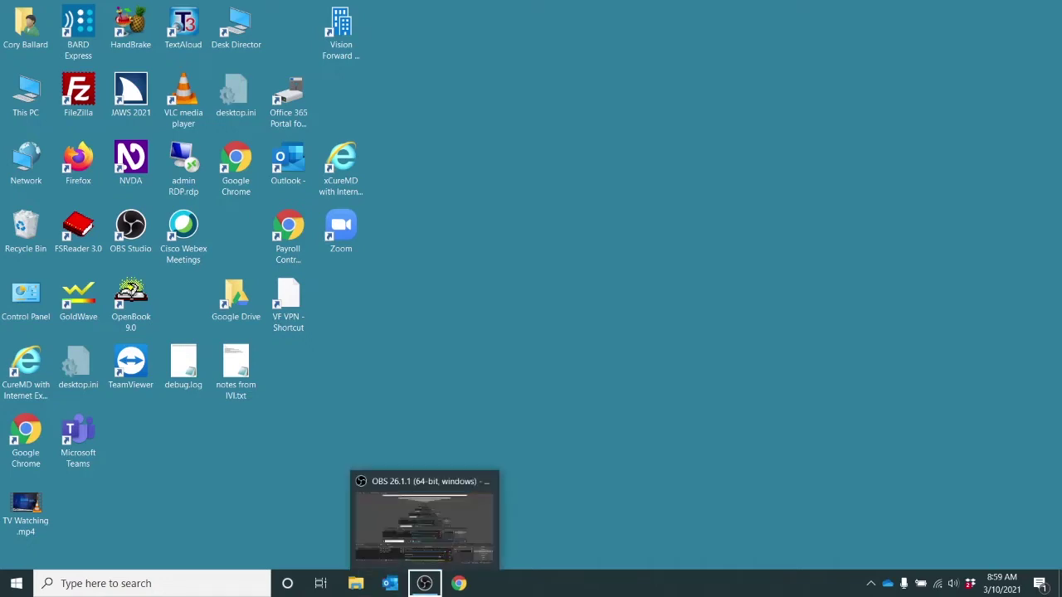
pyautogui.press('Right')
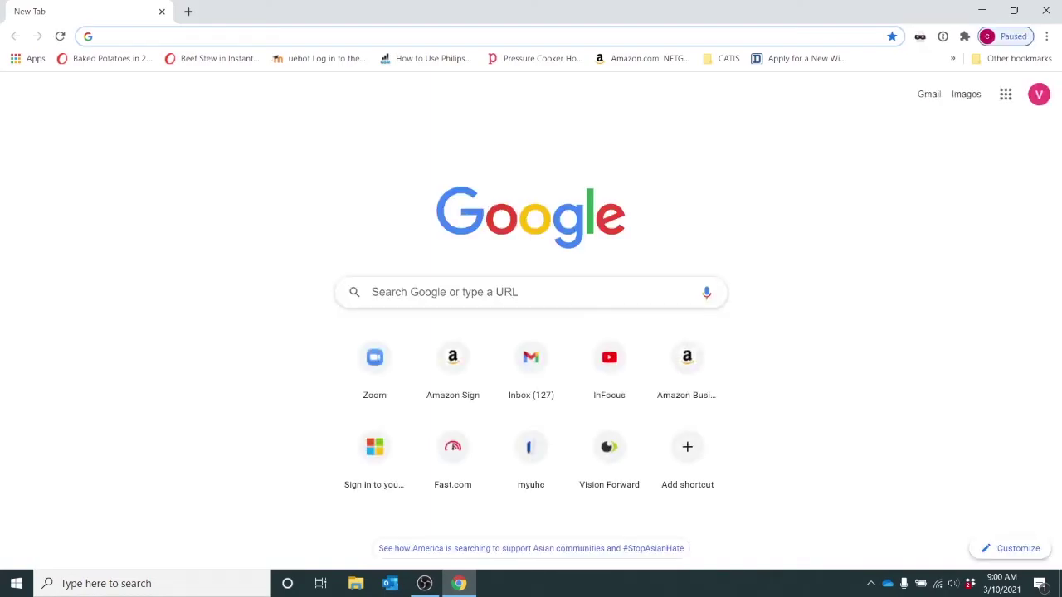
pyautogui.write('vision-forward.org')
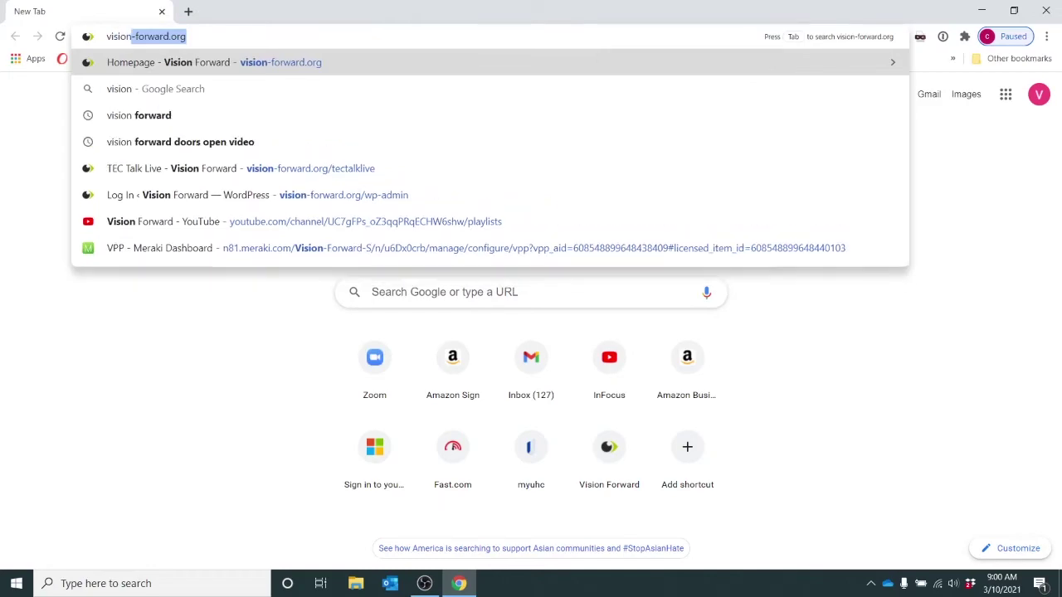
pyautogui.press('Return')
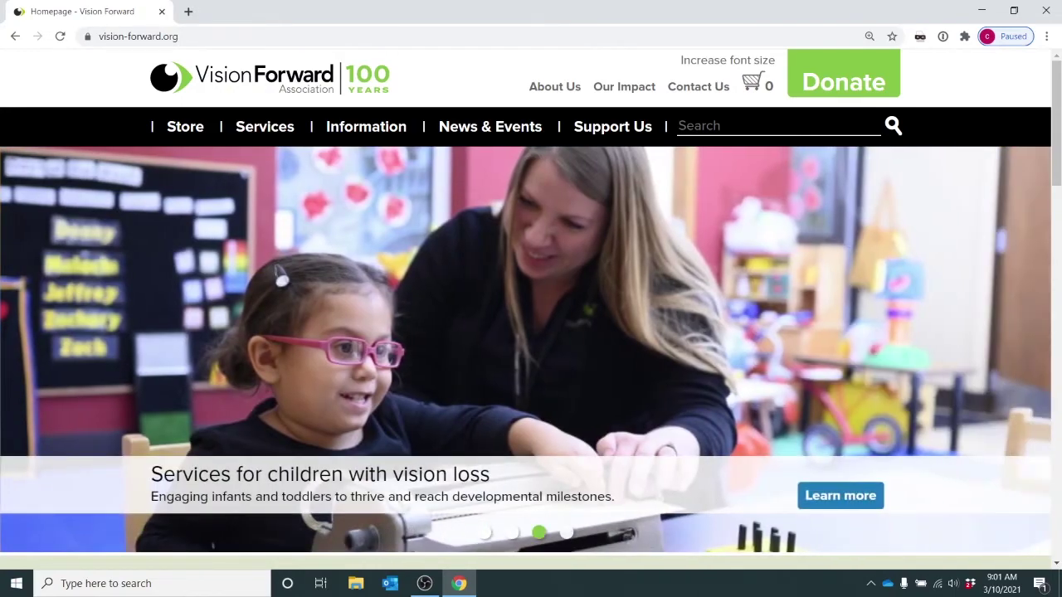
# Step: Open the Recycle Bin from the desktop and return to the desktop
pyautogui.press('super+d')
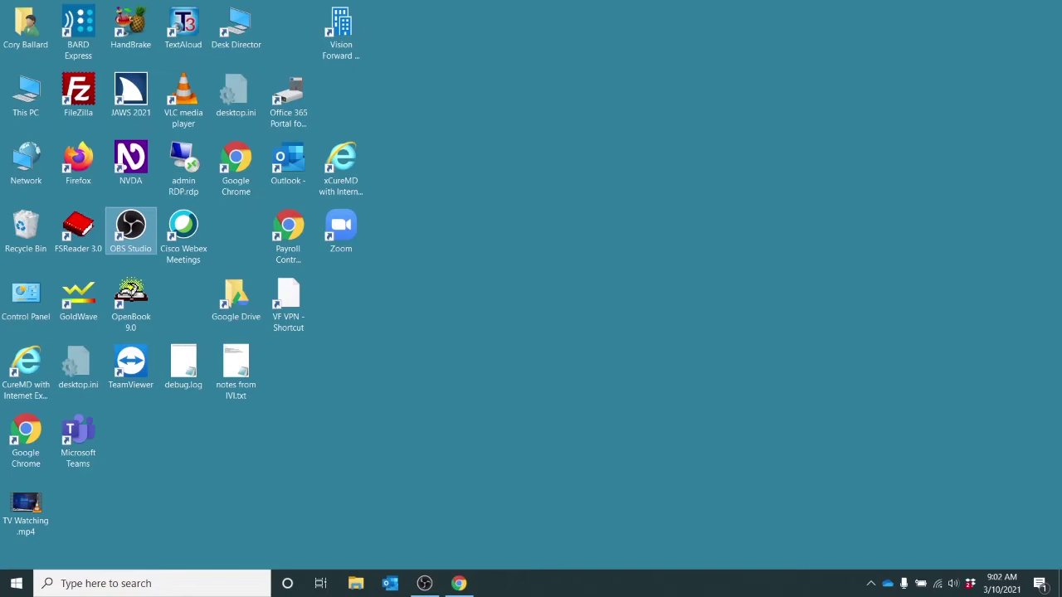
pyautogui.press('r')
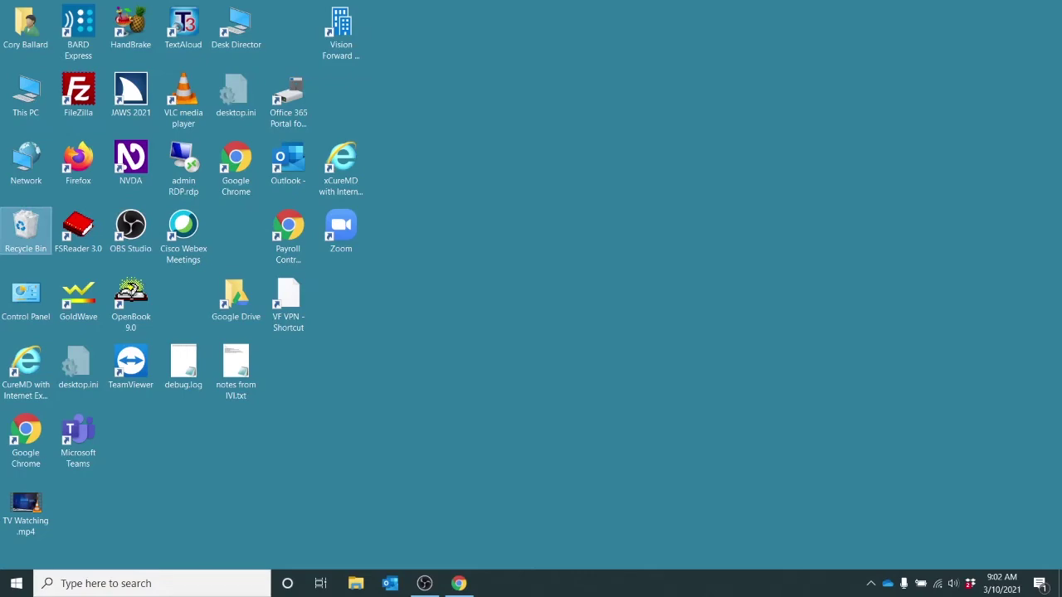
pyautogui.press('Return')
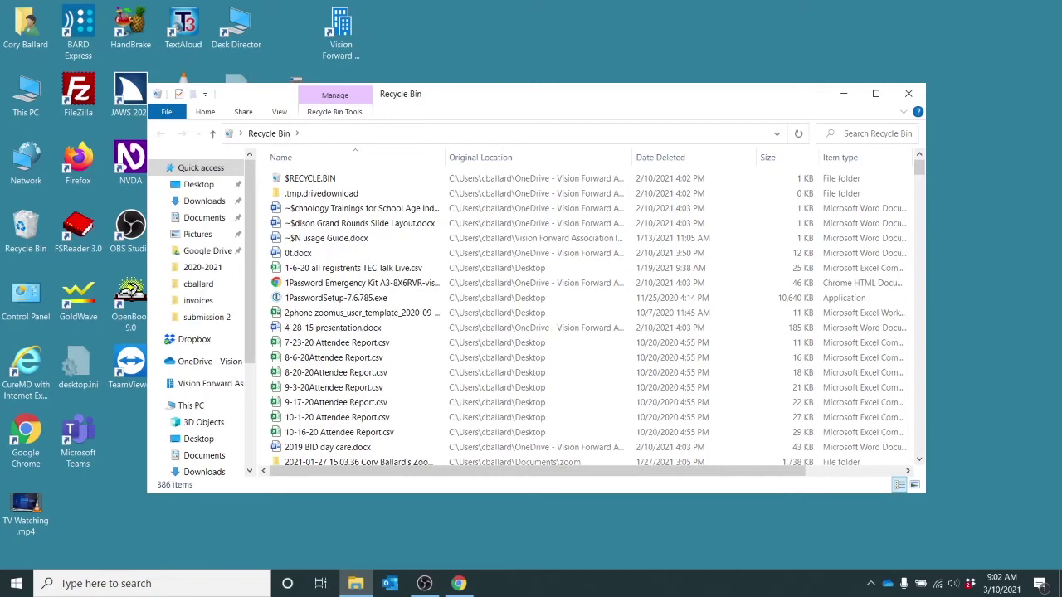
pyautogui.hotkey('alt', 'F4')
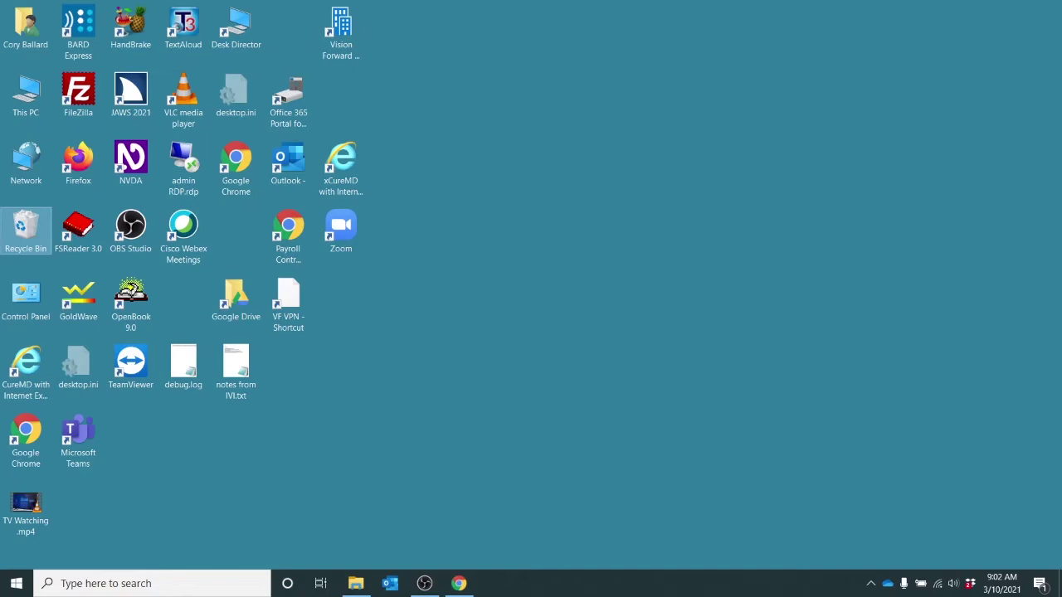
# Step: Find Word by searching for "w" and open it with a blank document
pyautogui.press('super')
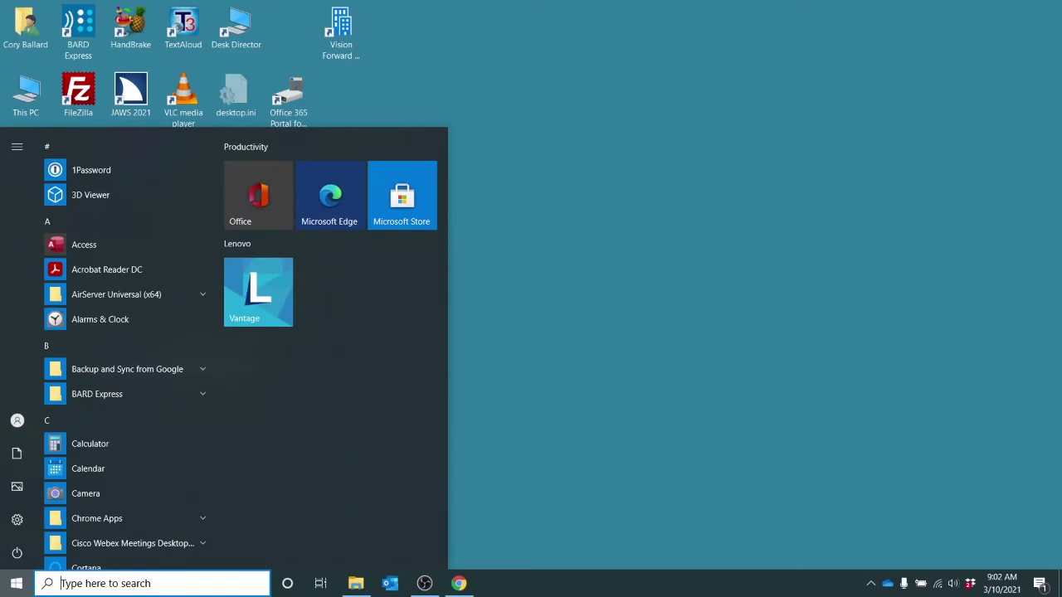
pyautogui.write('w')
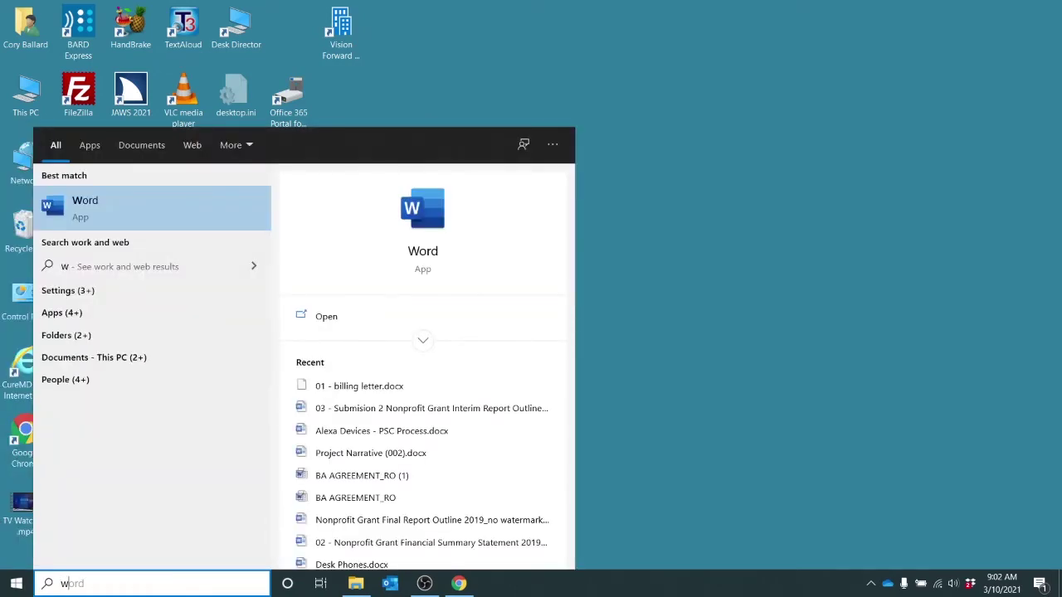
pyautogui.press('Return')
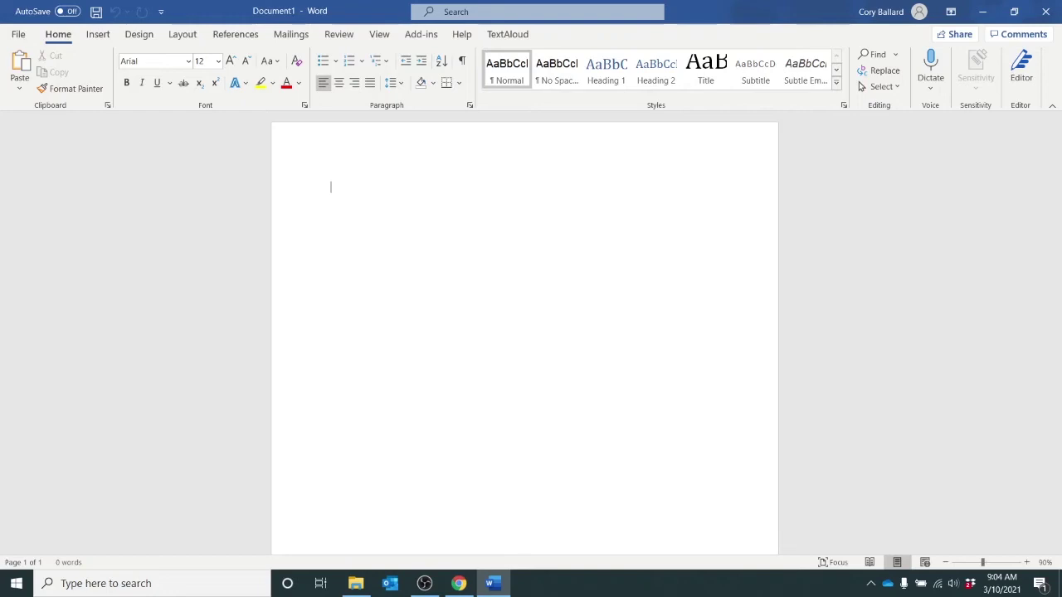
# Step: Switch from the blank Word document to the Vision Forward homepage in Google Chrome
pyautogui.hotkey('alt', 'Tab')
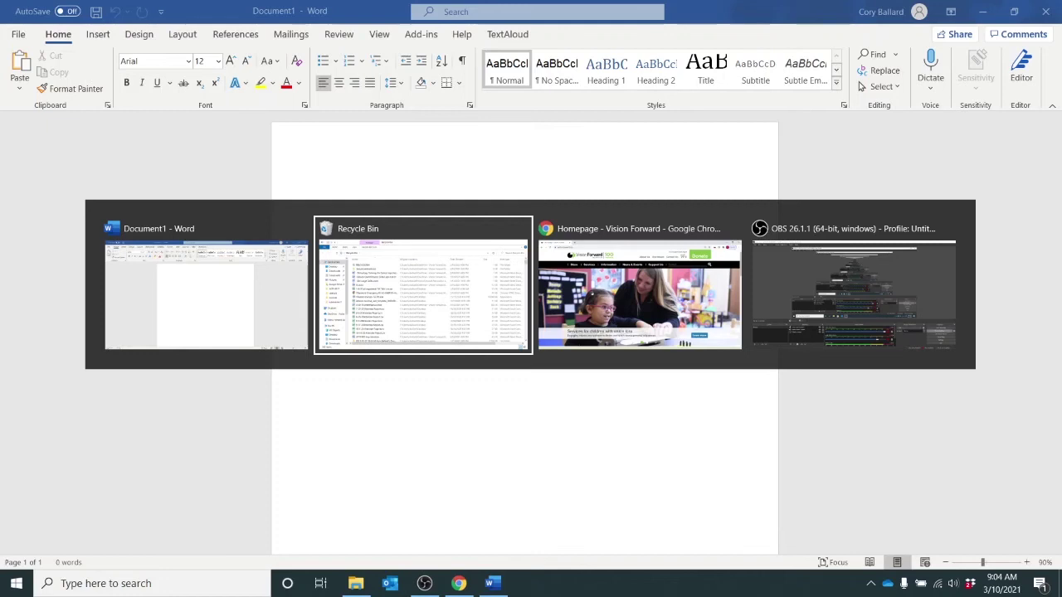
pyautogui.hotkey('alt', 'Tab')
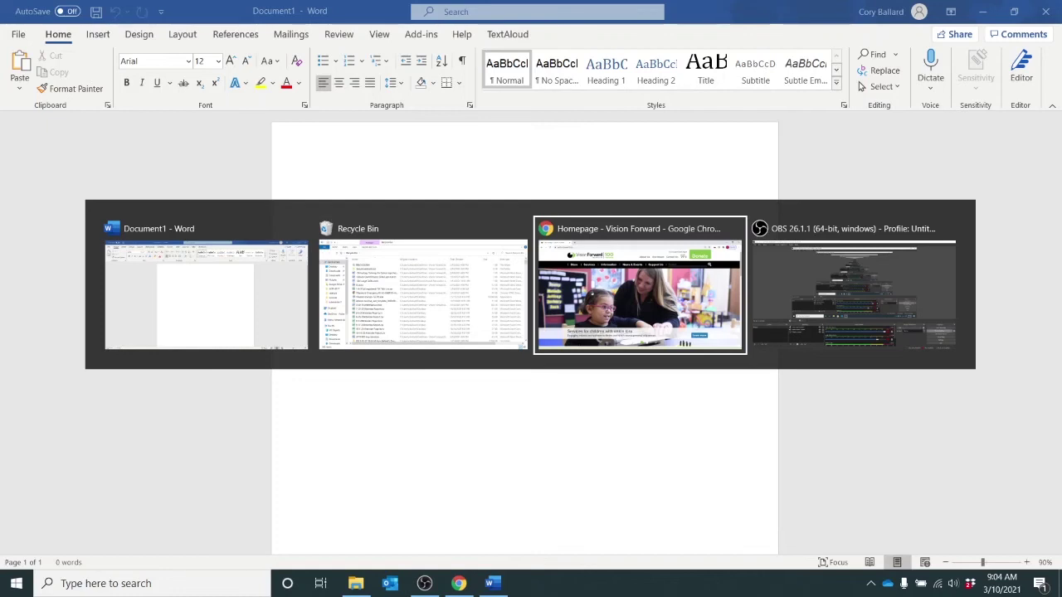
pyautogui.hotkey('alt', 'Tab')
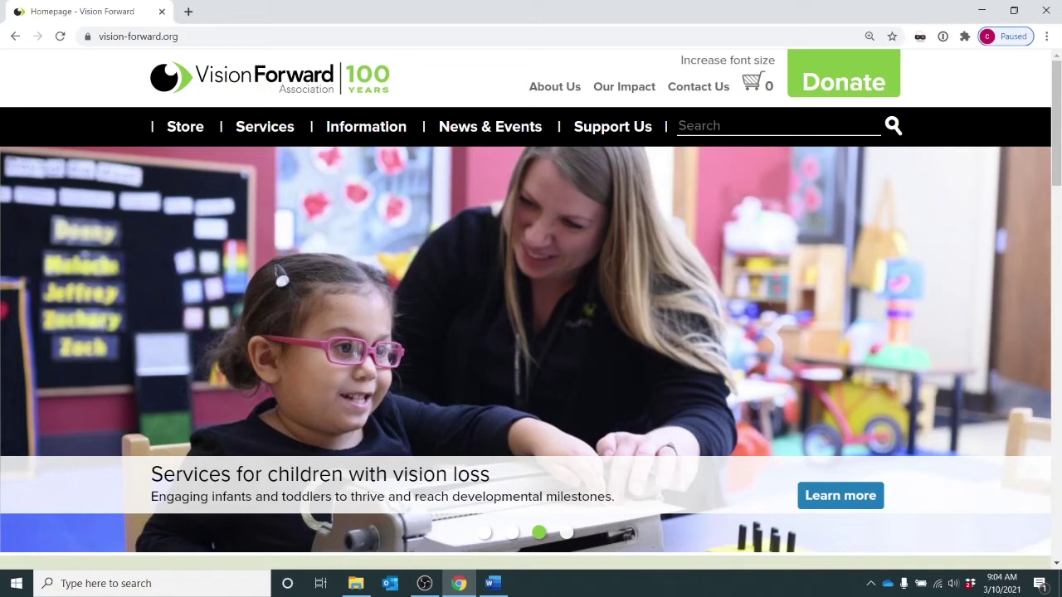
# Step: Switch to the open Recycle Bin window and return to the blank Word document
pyautogui.hotkey('alt', 'Tab')
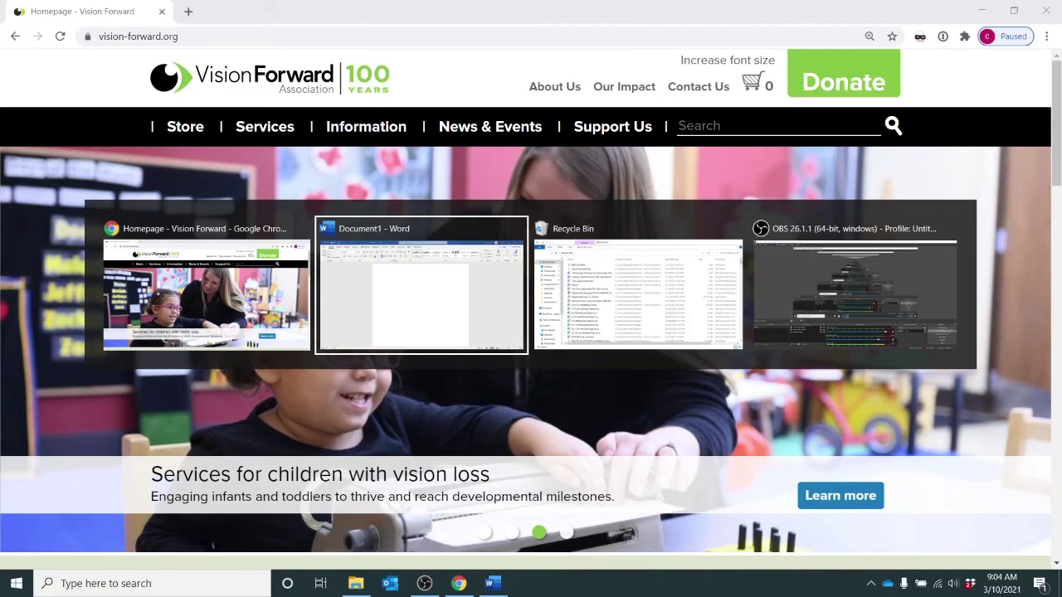
pyautogui.press('Tab')
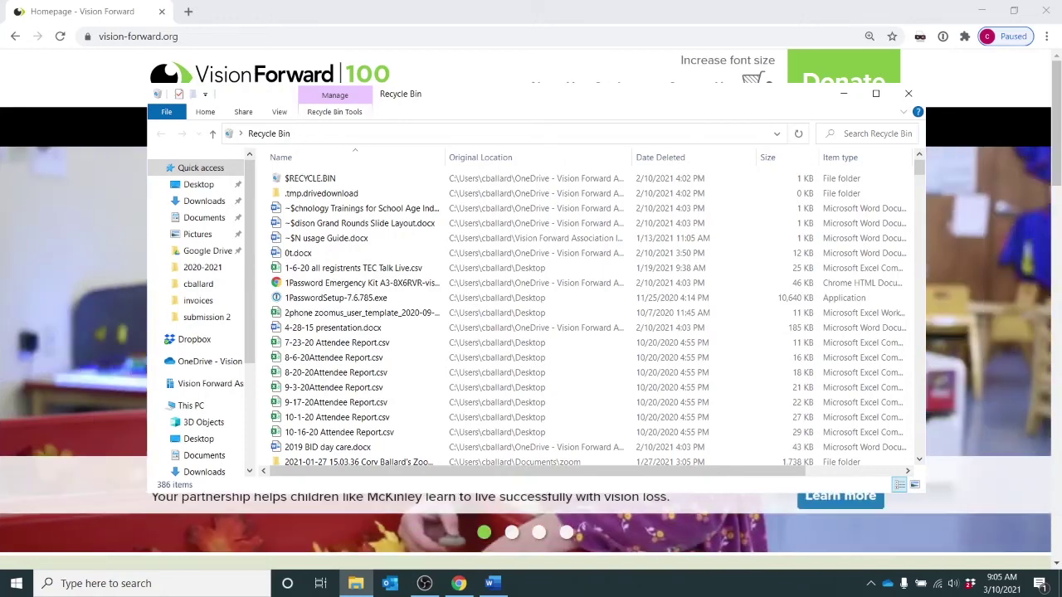
pyautogui.hotkey('alt', 'Tab')
pyautogui.hotkey('alt', 'Tab')
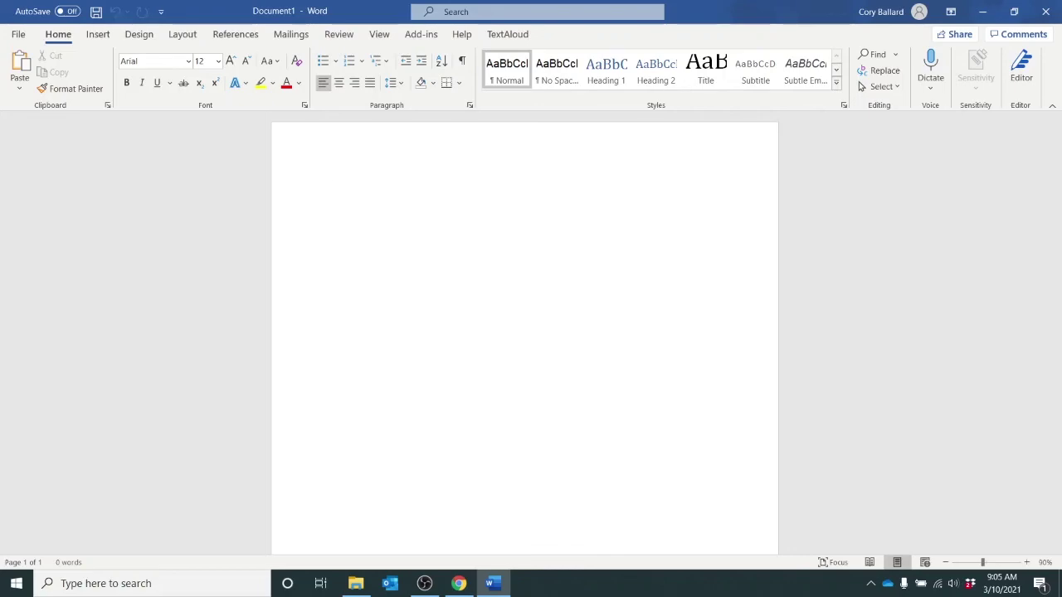
# Step: Alternate between the blank Word document and the Recycle Bin window, finishing by showing the desktop
pyautogui.hotkey('alt', 'Tab')
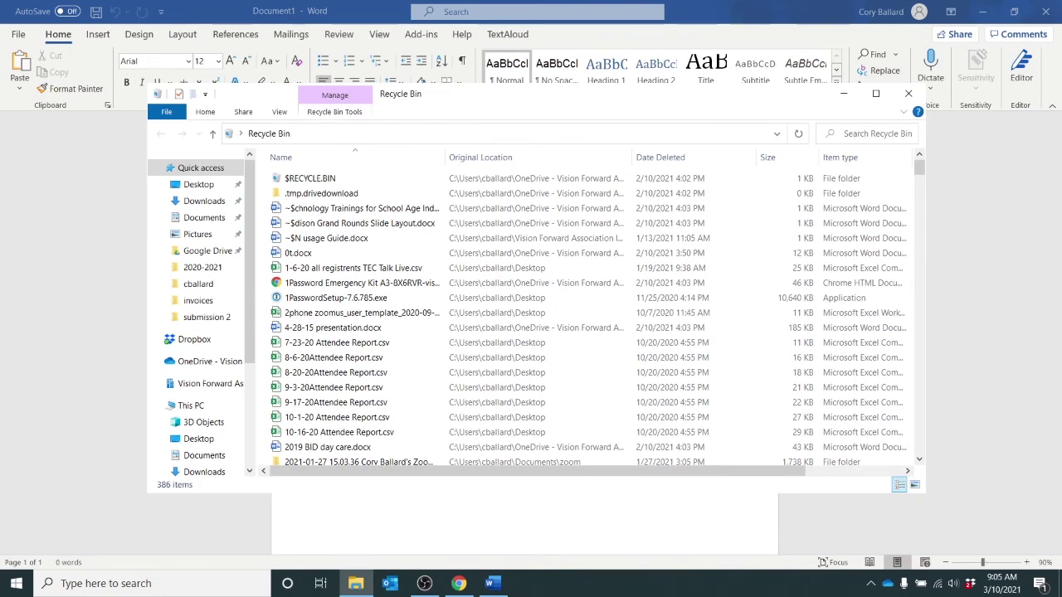
pyautogui.hotkey('alt', 'Tab')
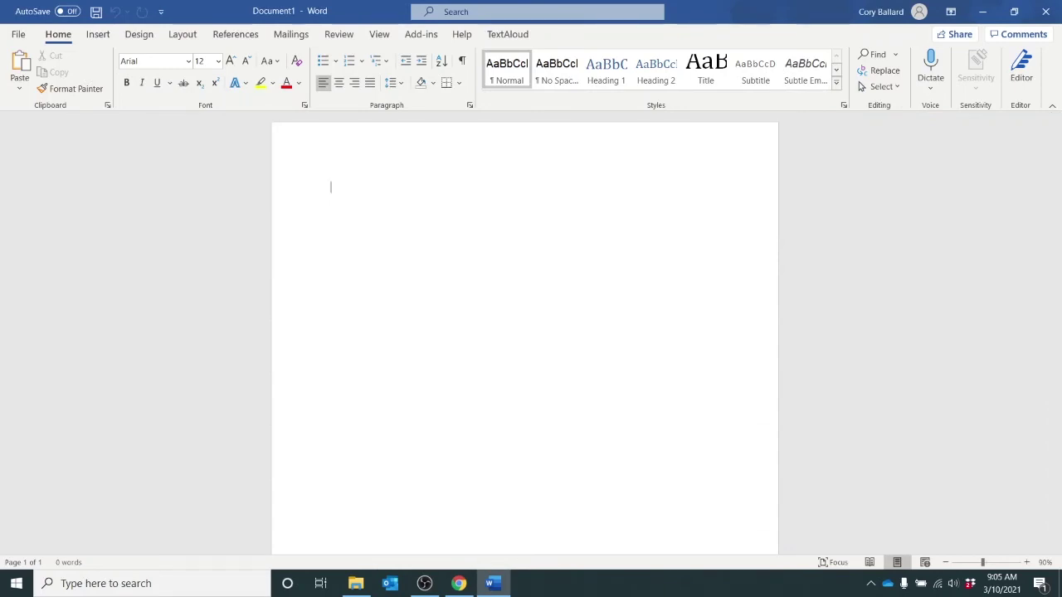
pyautogui.hotkey('alt', 'Tab')
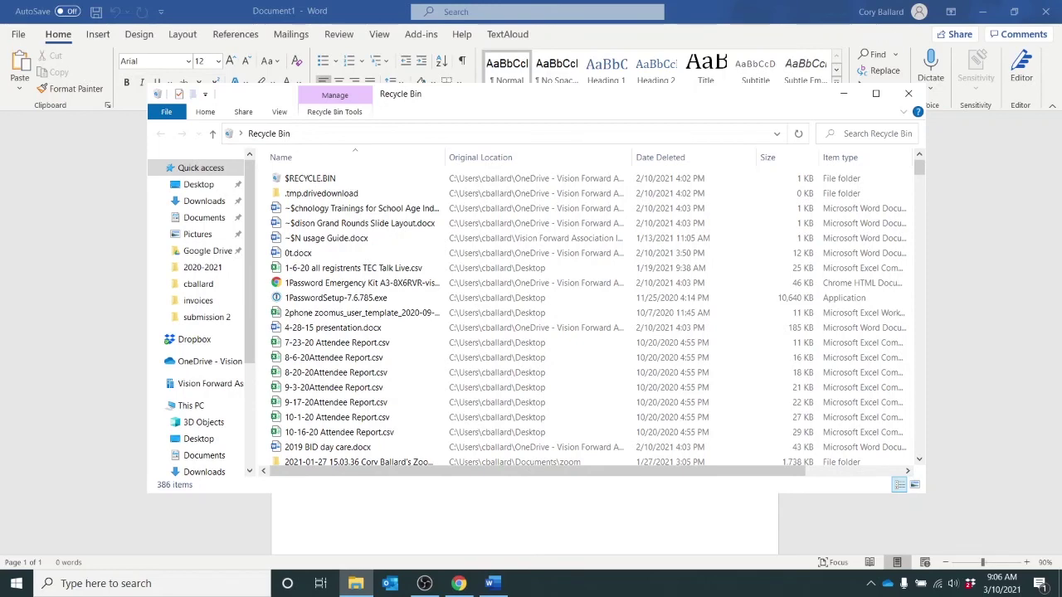
pyautogui.press('super+d')
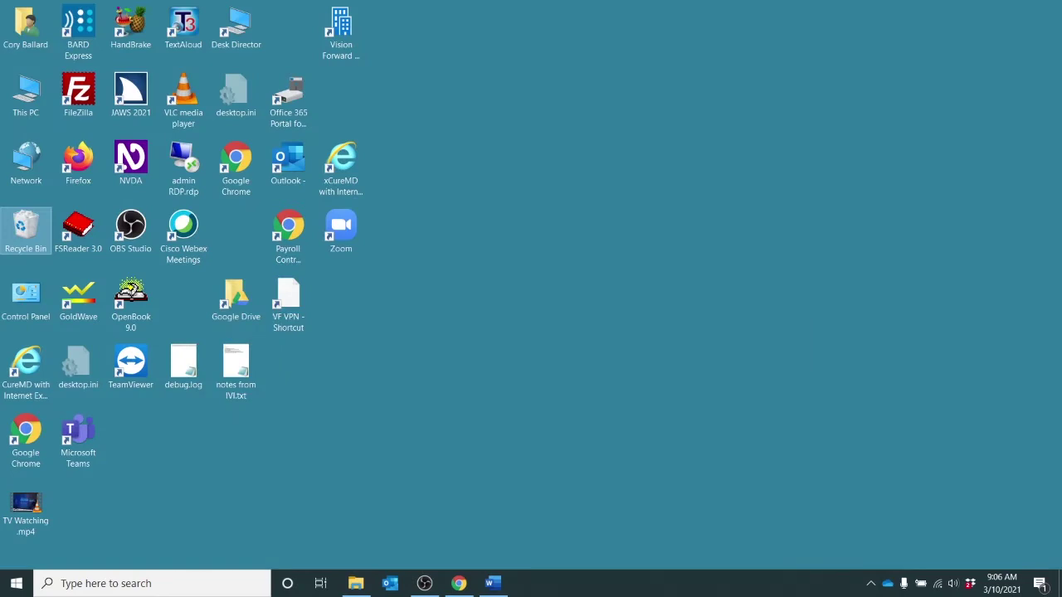
# Step: Move through the taskbar apps from File Explorer to Word and bring up the Vision Forward homepage in Google Chrome
pyautogui.press('super+t')
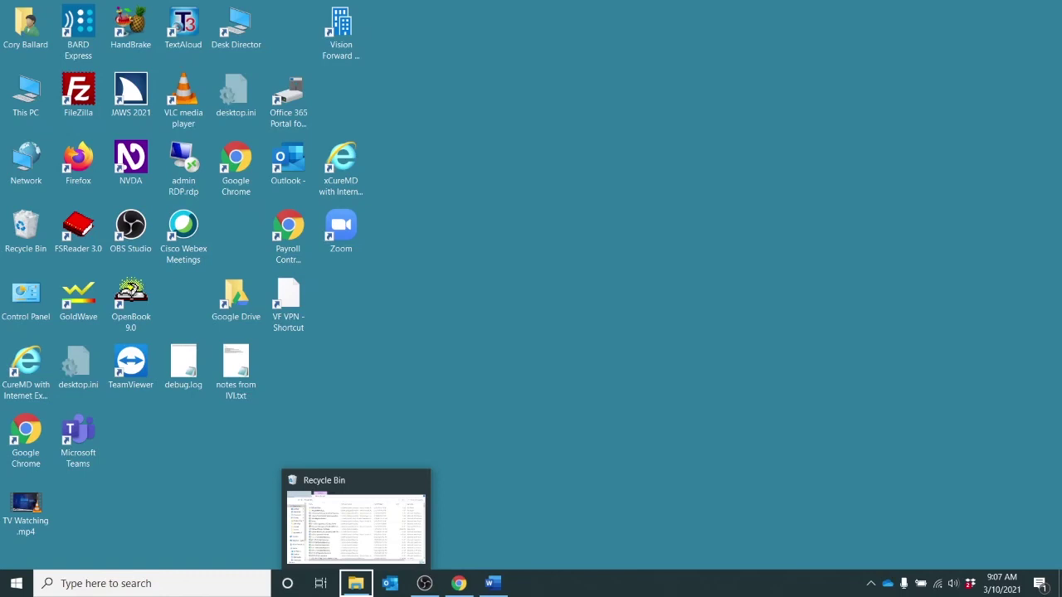
pyautogui.press('Right')
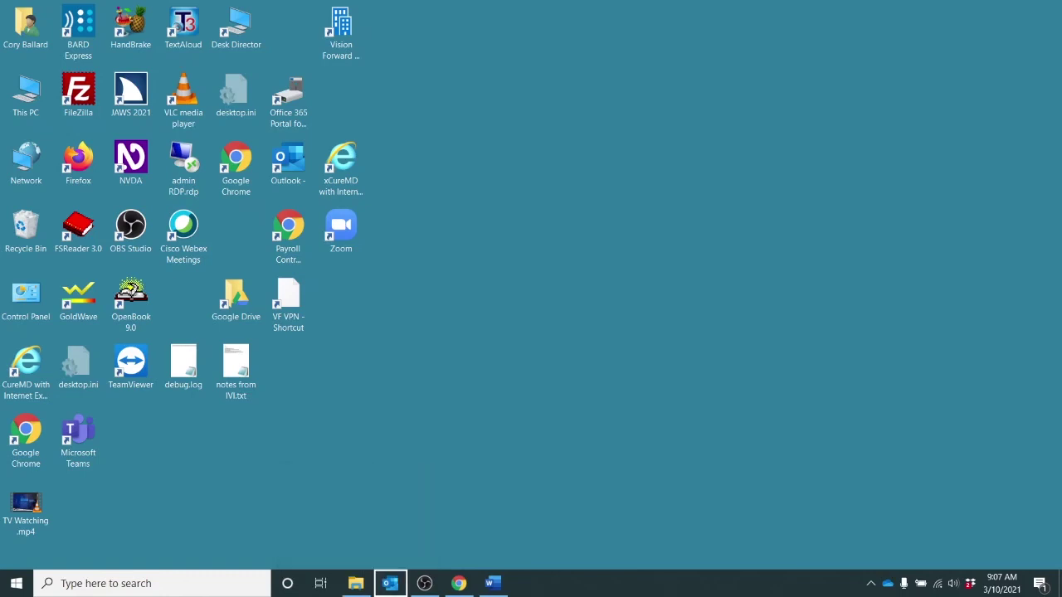
pyautogui.press('Right')
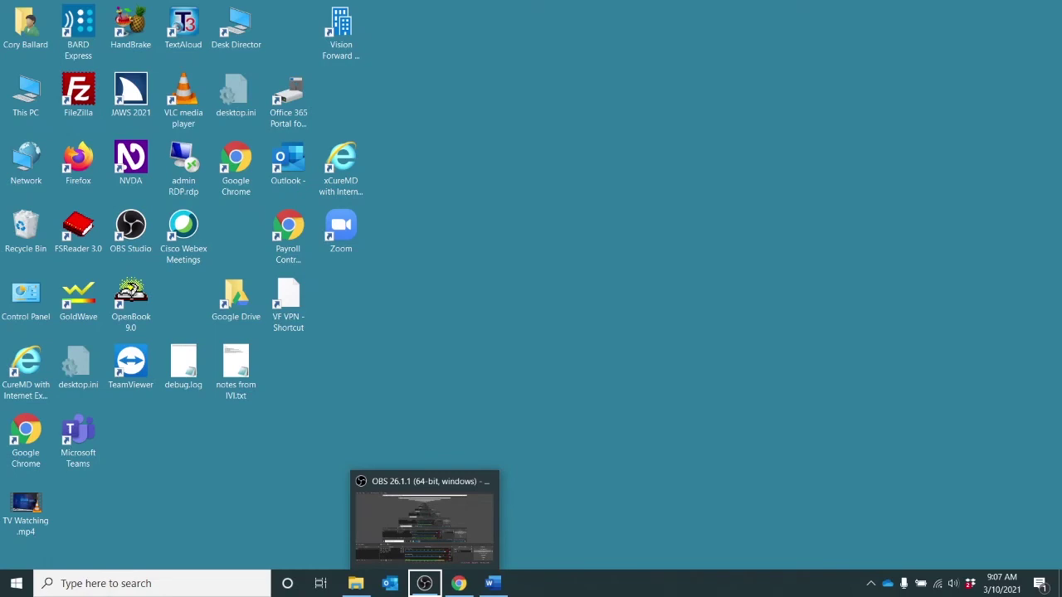
pyautogui.press('Right')
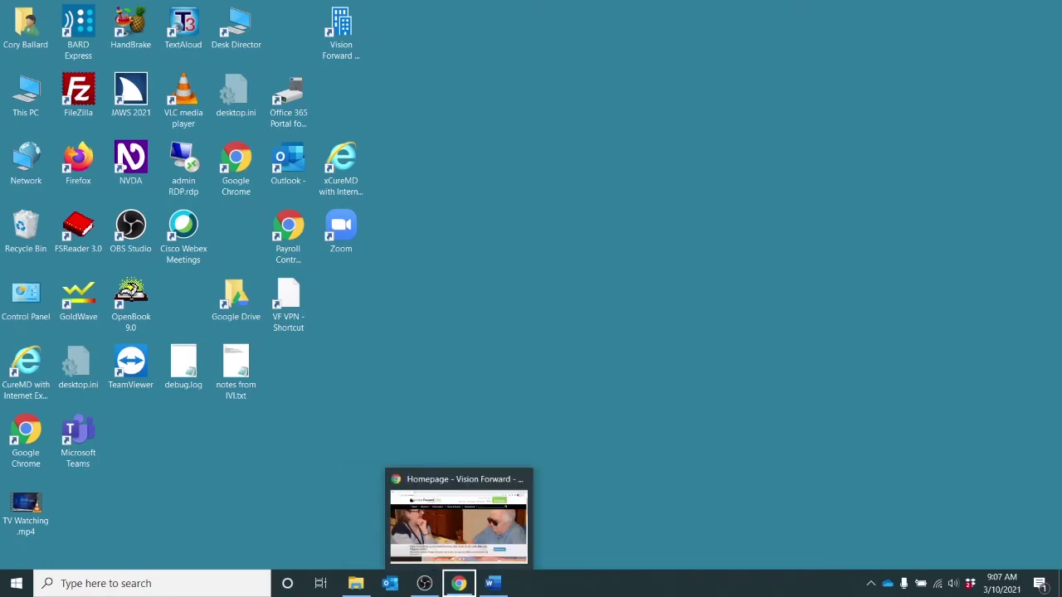
pyautogui.press('Right')
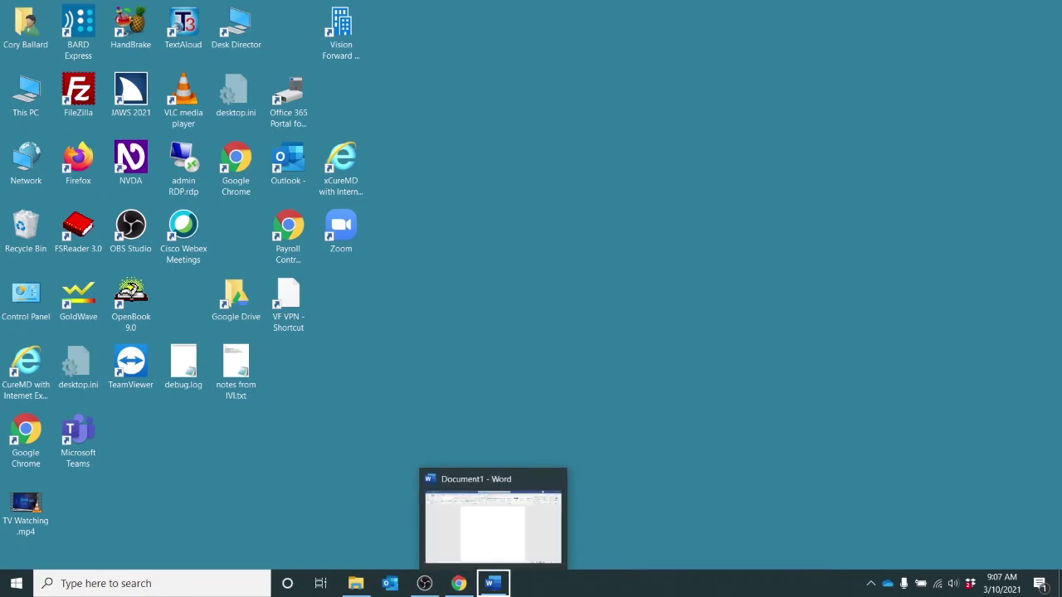
pyautogui.press('Right')
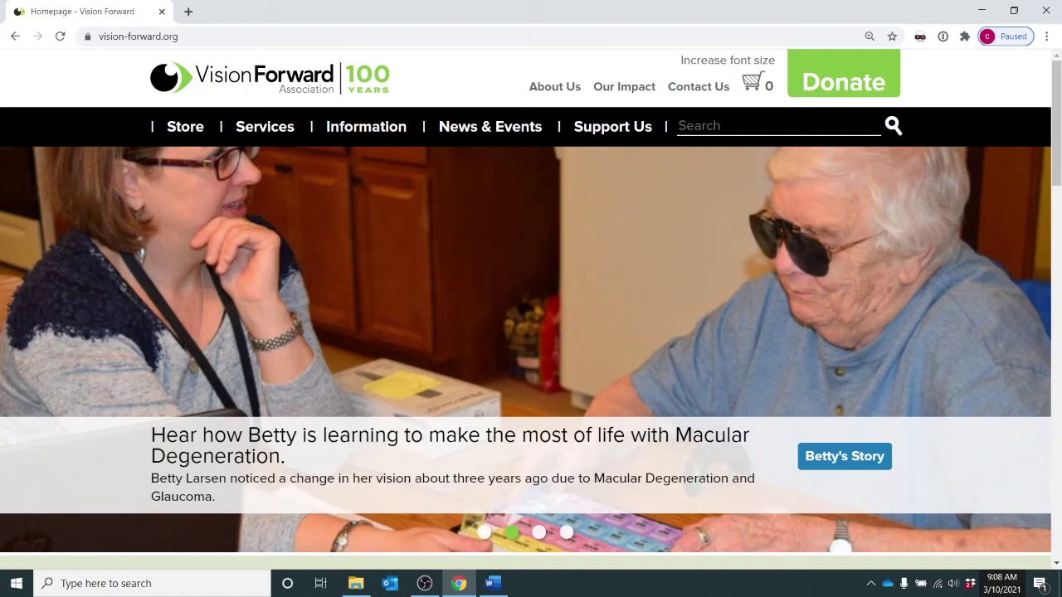
# Step: Switch from the Vision Forward homepage to the Recycle Bin window and on to the blank Word document
pyautogui.hotkey('alt', 'Tab')
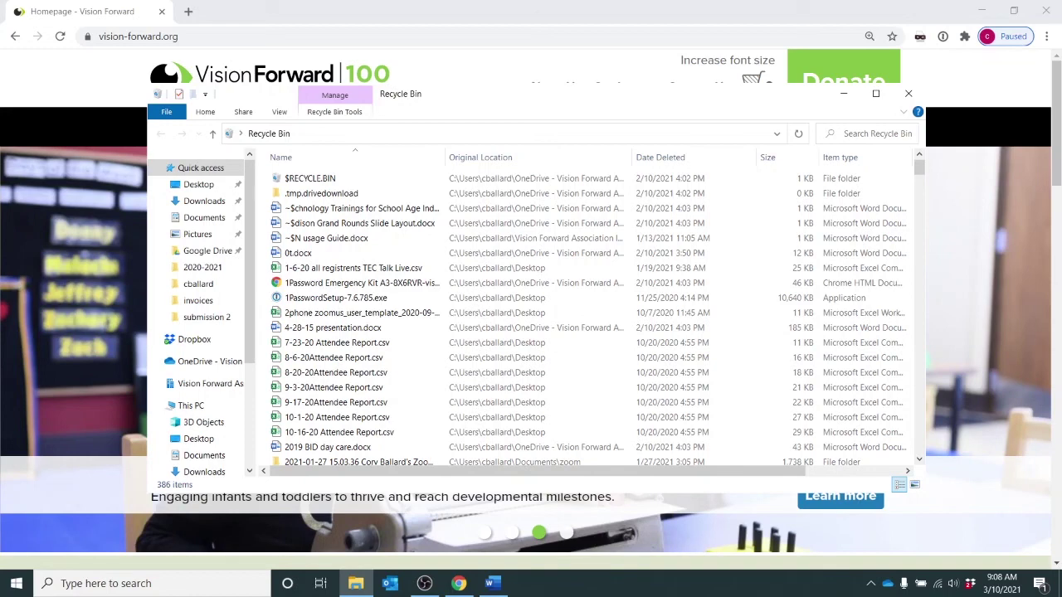
pyautogui.hotkey('alt', 'Tab')
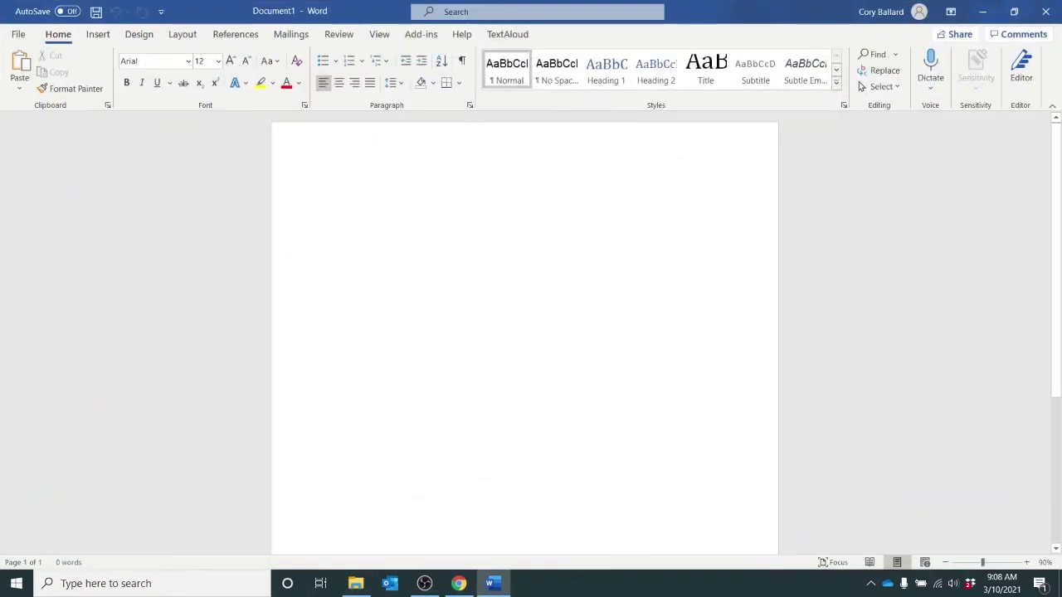